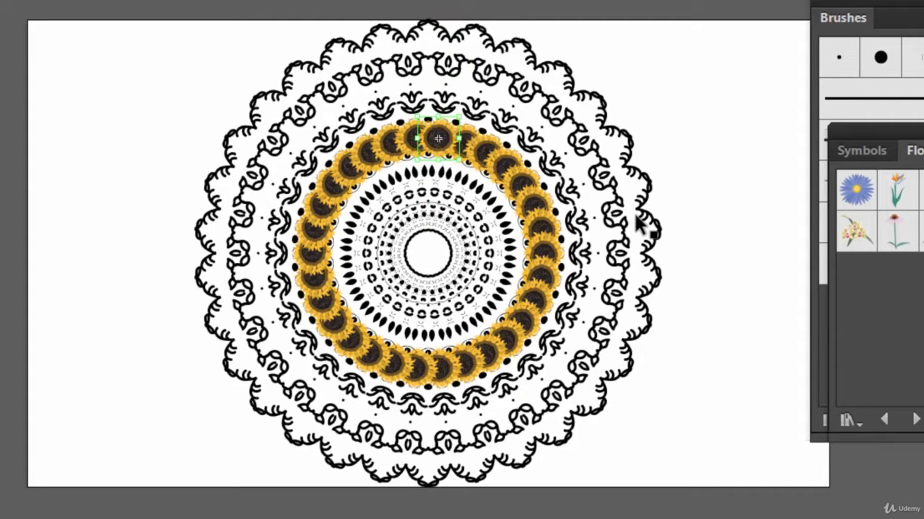
- Scale the selected sunflower symbol down to about 18 by 18.5 px so its repeats form a thinner ring
{"action": "key", "text": "ctrl+equal"}
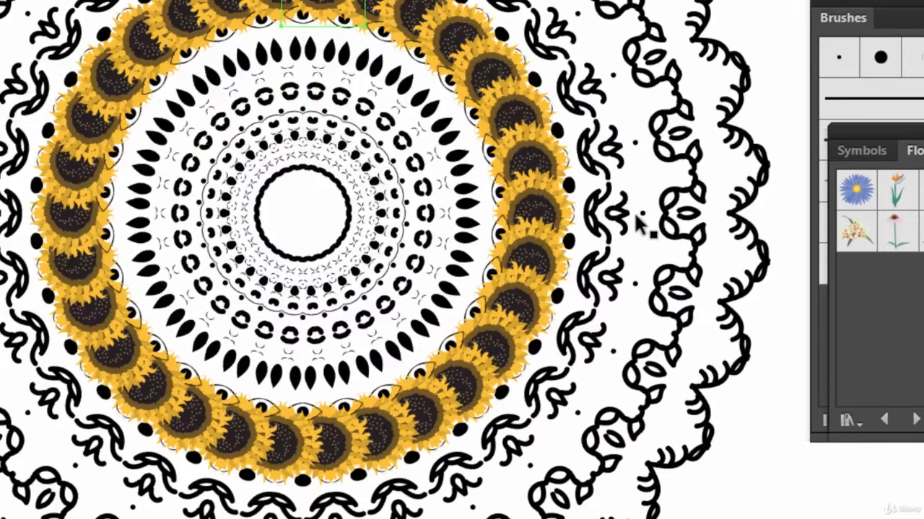
{"action": "left_click_drag", "start_coordinate": [340, 154], "coordinate": [542, 316]}
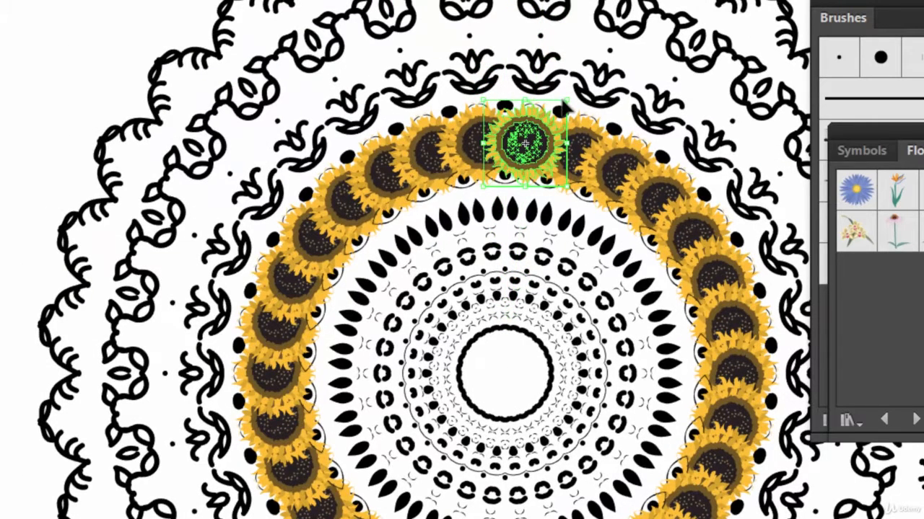
{"action": "left_click_drag", "start_coordinate": [563, 104], "coordinate": [510, 141]}
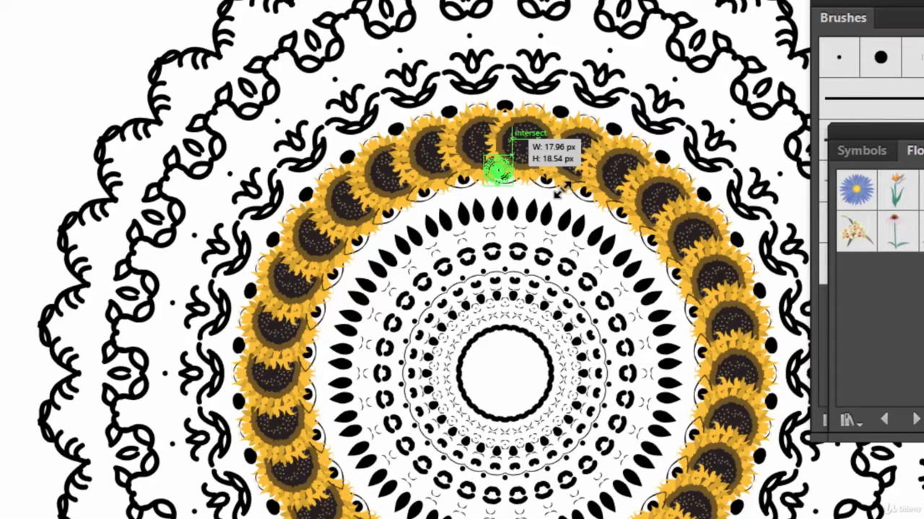
{"action": "left_click_drag", "start_coordinate": [562, 190], "coordinate": [561, 190]}
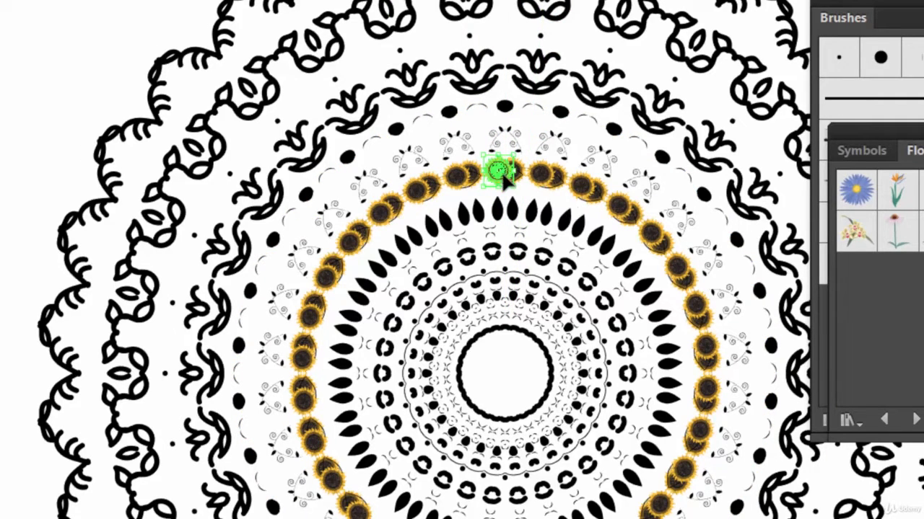
- Move the small sunflower about 17 px sideways along its ring so the repeated flowers are evenly spaced, and deselect it
{"action": "left_click_drag", "start_coordinate": [500, 173], "coordinate": [550, 224]}
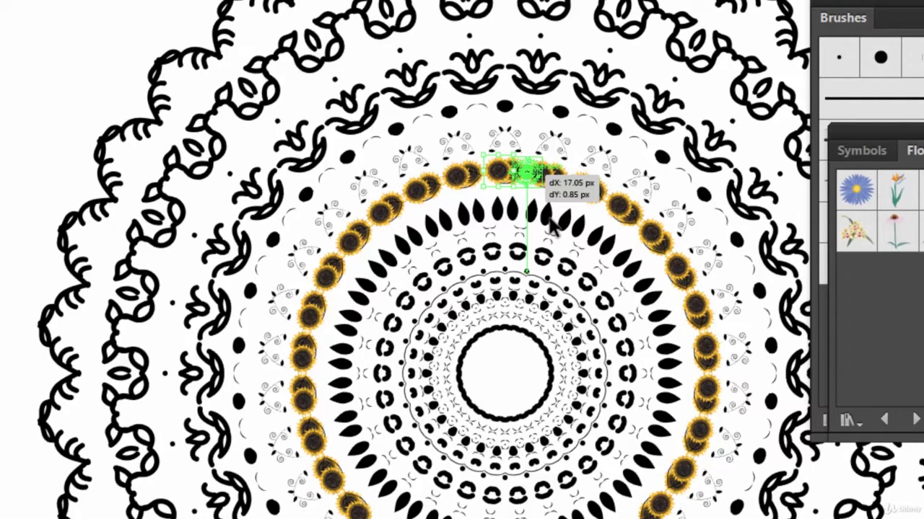
{"action": "left_click_drag", "start_coordinate": [550, 223], "coordinate": [550, 225]}
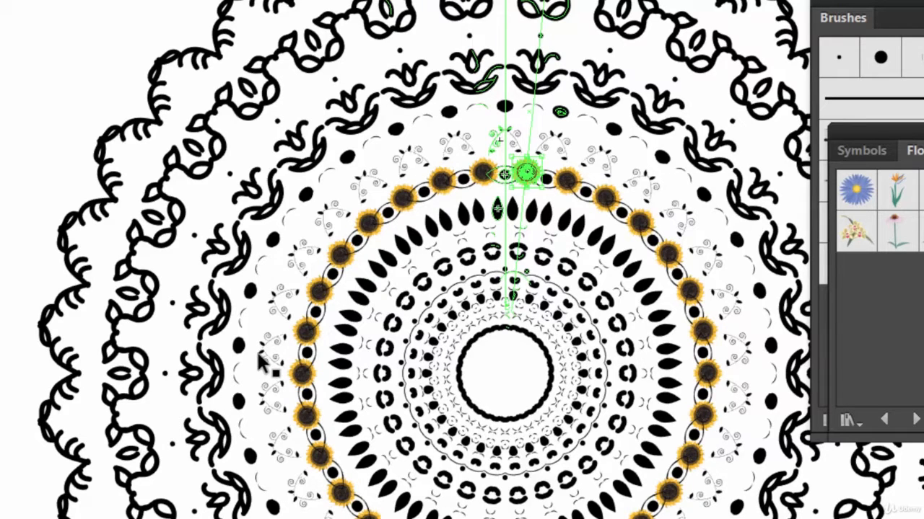
{"action": "left_click", "coordinate": [554, 246]}
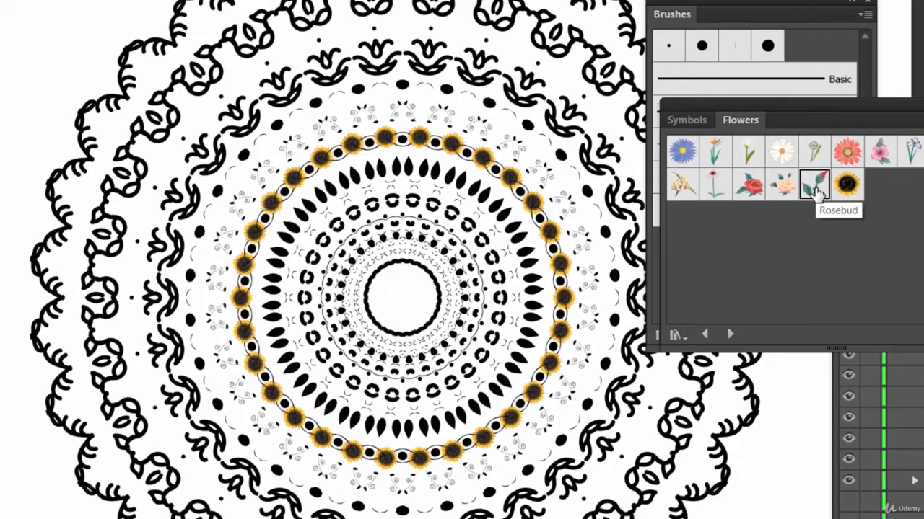
- Place the Rosebud symbol over the tulip-shaped ring and scale it down to about 23 by 24 px
{"action": "left_click_drag", "start_coordinate": [816, 191], "coordinate": [393, 41]}
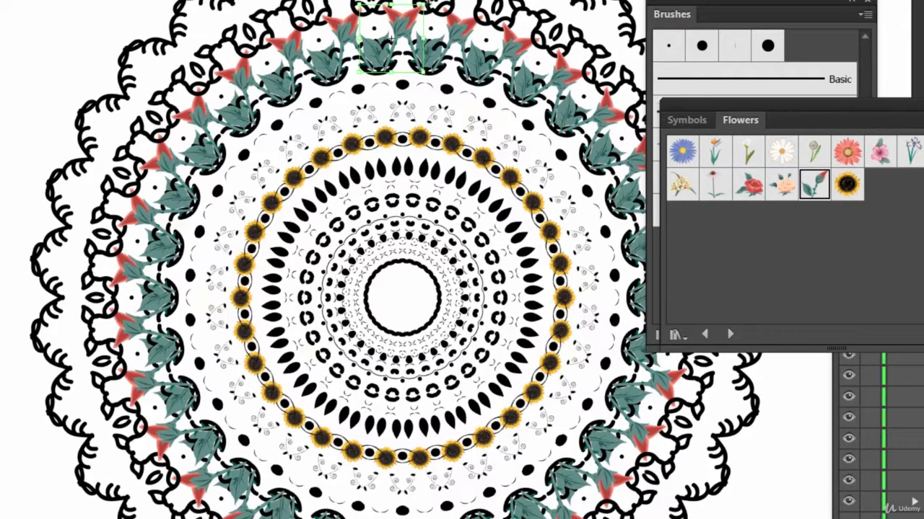
{"action": "left_click_drag", "start_coordinate": [423, 6], "coordinate": [435, 88]}
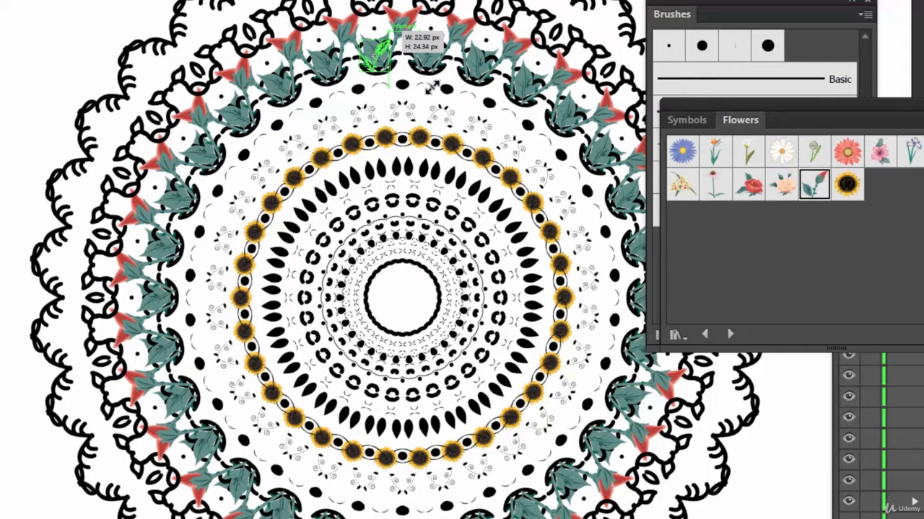
{"action": "left_click_drag", "start_coordinate": [433, 86], "coordinate": [433, 86]}
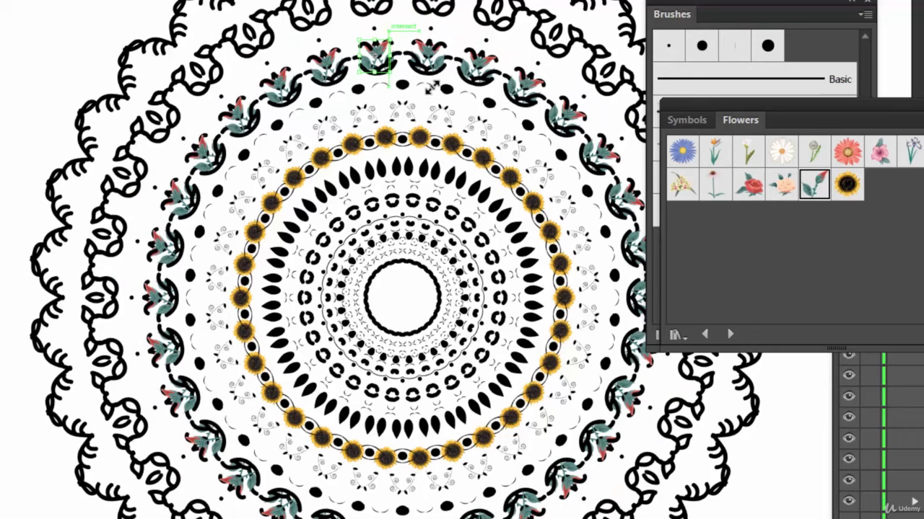
- Move the rosebud outward into the gap between two tulip-shaped motifs so it mirrors into a two-bud sprig, and deselect it
{"action": "left_click", "coordinate": [411, 32]}
{"action": "left_click", "coordinate": [390, 67]}
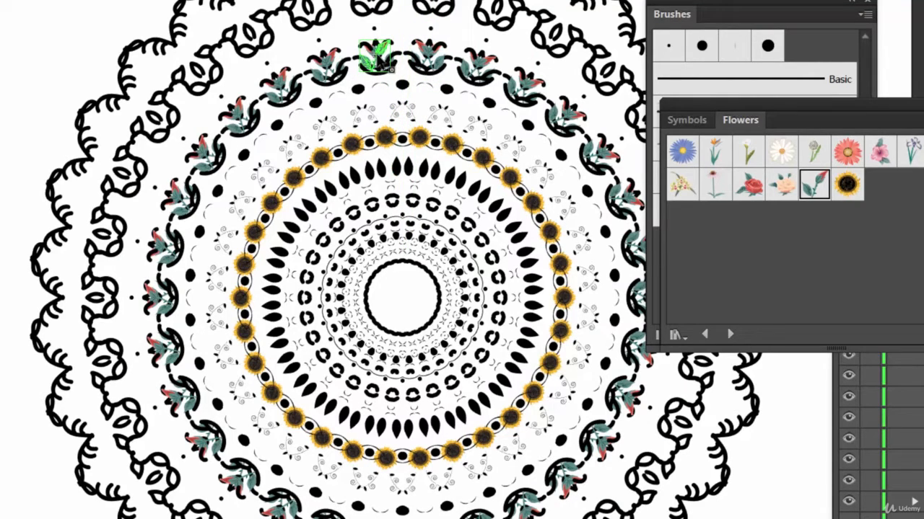
{"action": "left_click_drag", "start_coordinate": [390, 66], "coordinate": [409, 46]}
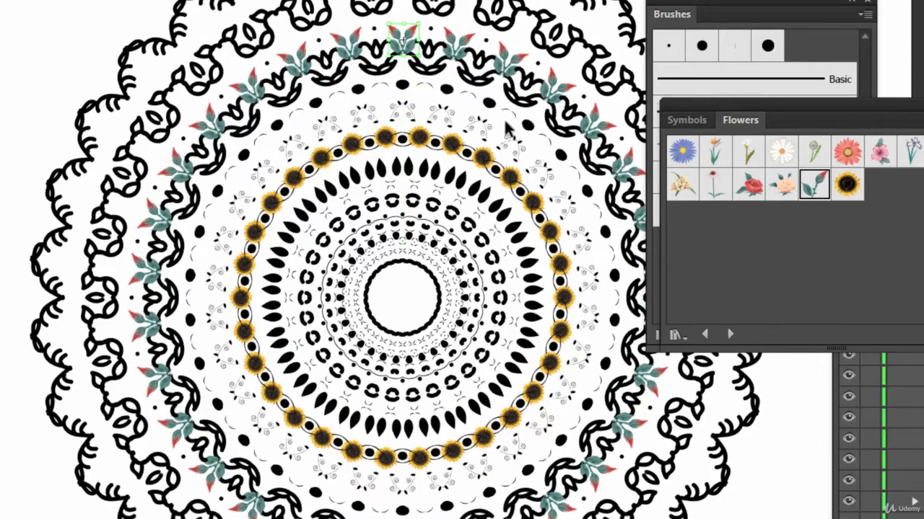
{"action": "left_click", "coordinate": [517, 31]}
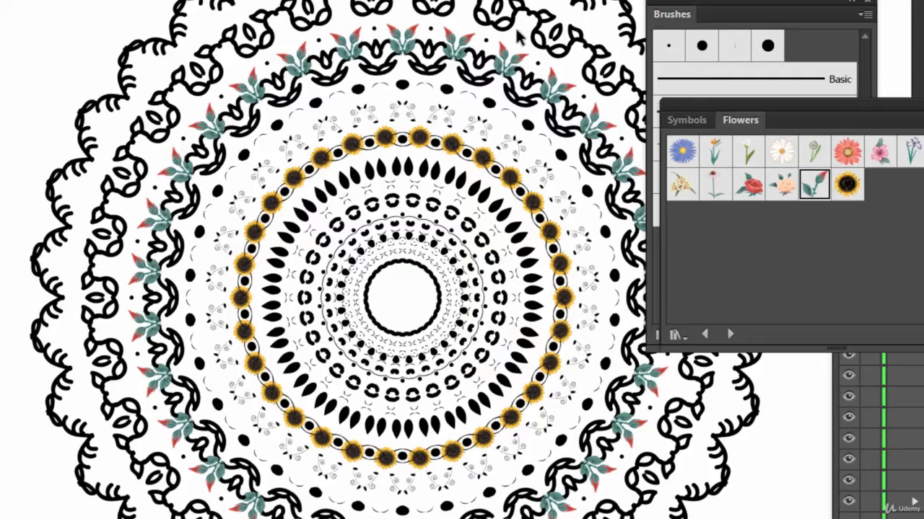
- Add the red rose symbol to the mandala's outer border, scaled down and positioned inside one of the scallops
{"action": "left_click", "coordinate": [754, 189]}
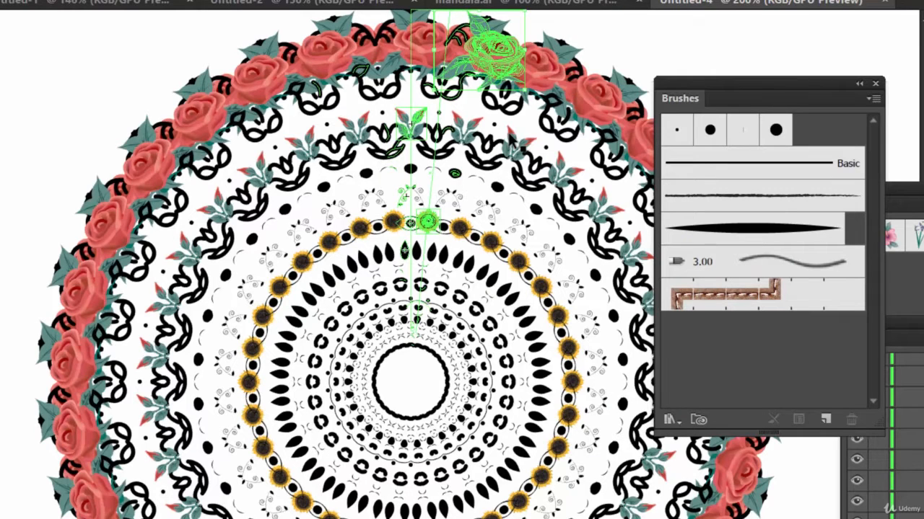
{"action": "left_click", "coordinate": [507, 178]}
{"action": "left_click", "coordinate": [516, 25]}
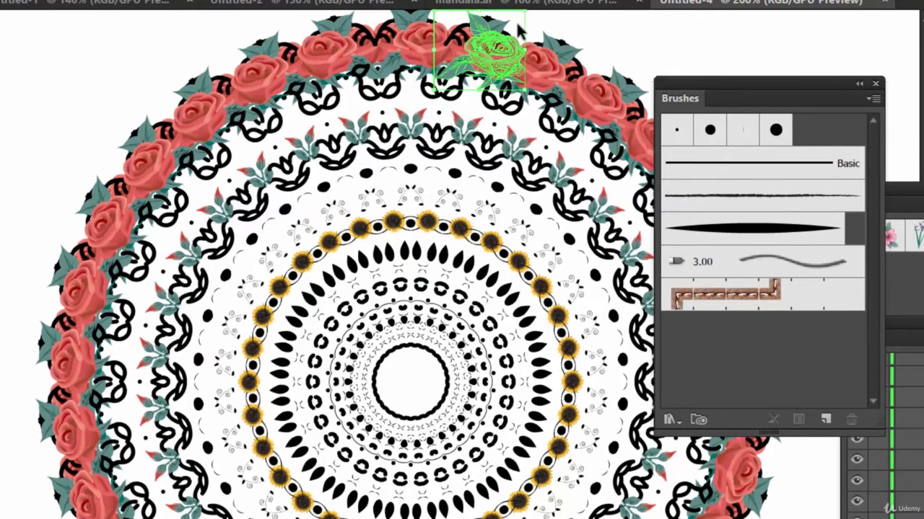
{"action": "left_click_drag", "start_coordinate": [526, 12], "coordinate": [475, 44]}
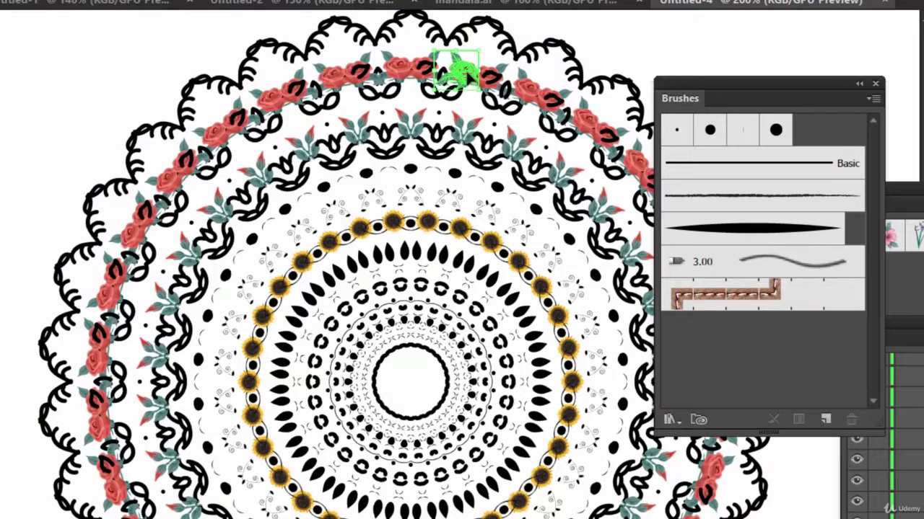
{"action": "left_click_drag", "start_coordinate": [466, 73], "coordinate": [488, 45]}
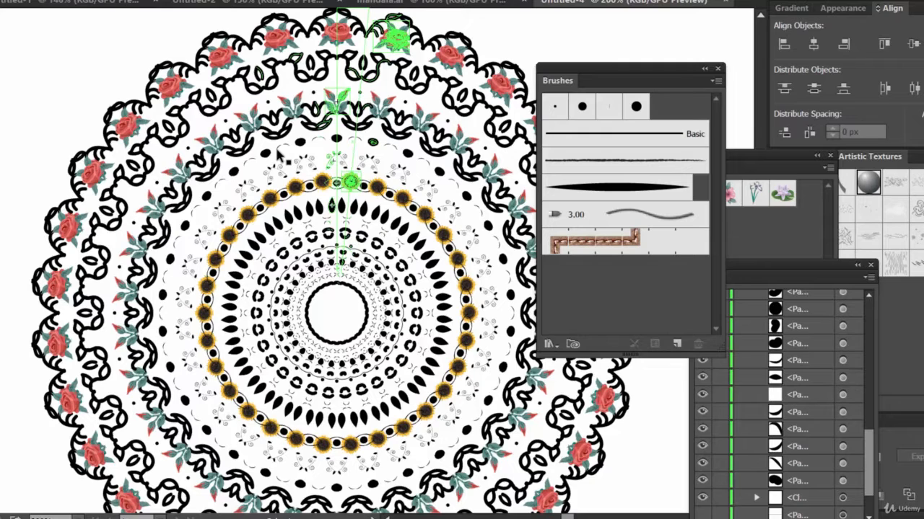
- Dock the Brushes panel and move the Layers panel aside to uncover the symbol library
{"action": "mouse_move", "coordinate": [662, 75]}
{"action": "left_mouse_down"}
{"action": "mouse_move", "coordinate": [812, 266]}
{"action": "mouse_move", "coordinate": [817, 207]}
{"action": "mouse_move", "coordinate": [717, 75]}
{"action": "left_mouse_up"}
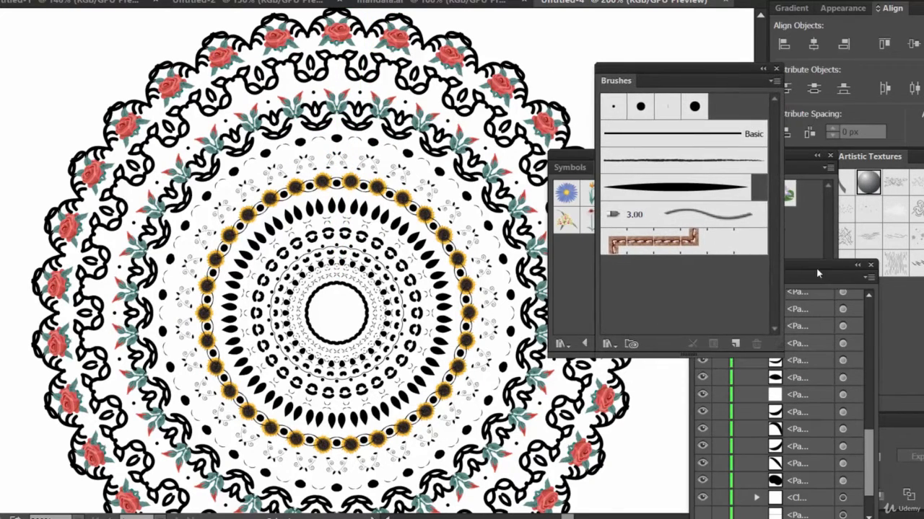
{"action": "mouse_move", "coordinate": [816, 268]}
{"action": "left_mouse_down"}
{"action": "mouse_move", "coordinate": [809, 287]}
{"action": "mouse_move", "coordinate": [737, 157]}
{"action": "left_mouse_up"}
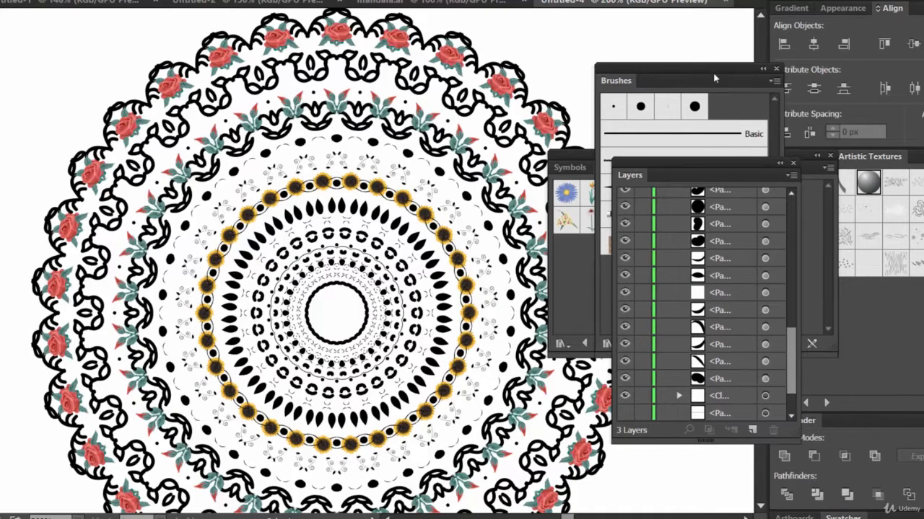
{"action": "mouse_move", "coordinate": [713, 73]}
{"action": "left_mouse_down"}
{"action": "mouse_move", "coordinate": [754, 99]}
{"action": "mouse_move", "coordinate": [704, 9]}
{"action": "left_mouse_up"}
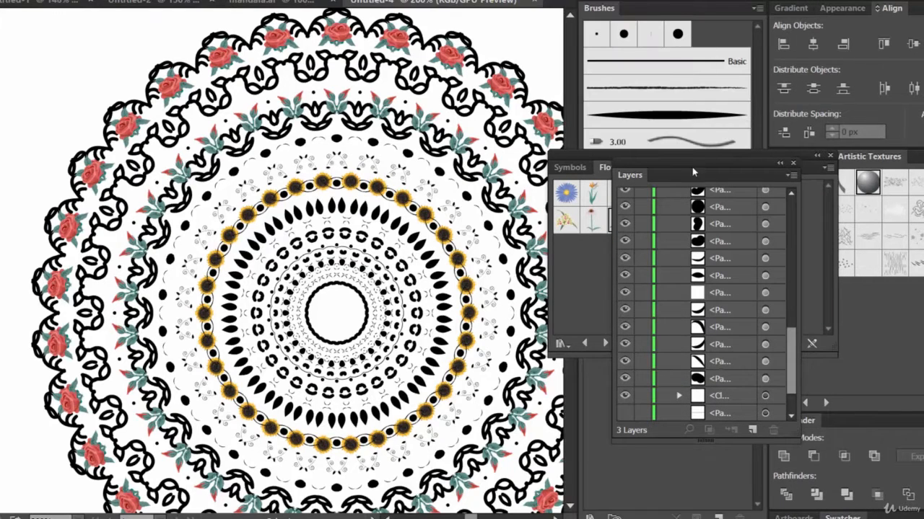
{"action": "left_click_drag", "start_coordinate": [678, 159], "coordinate": [791, 249]}
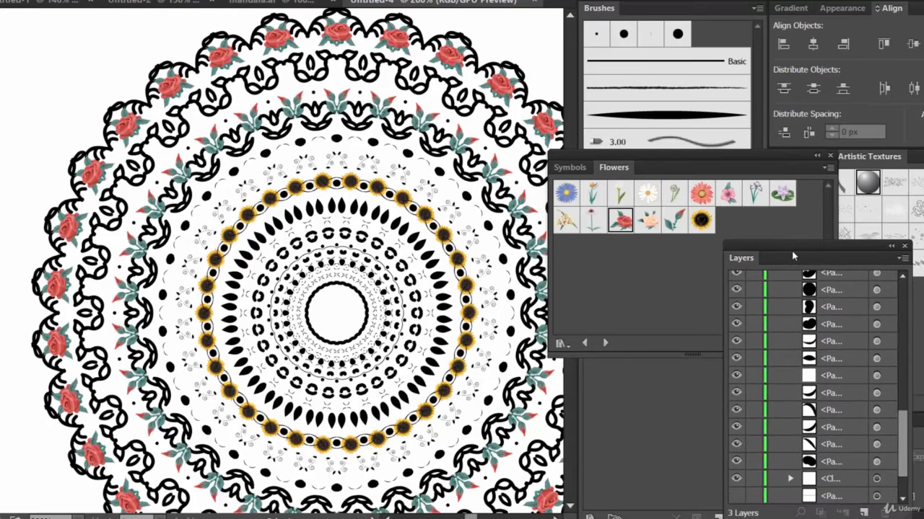
- Place the black petal symbol in the leafy lace ring, shrink it, and shift it about 6 px sideways and 12 px up
{"action": "left_click", "coordinate": [570, 167]}
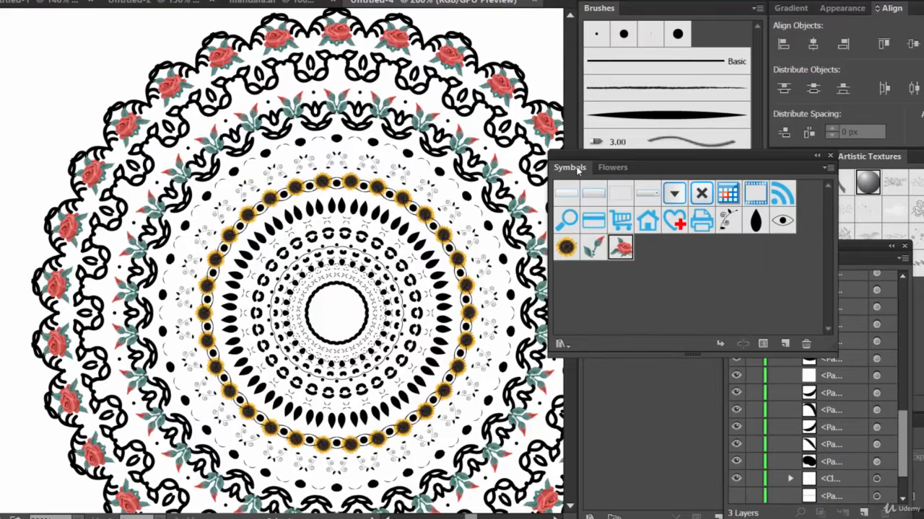
{"action": "left_click", "coordinate": [754, 220]}
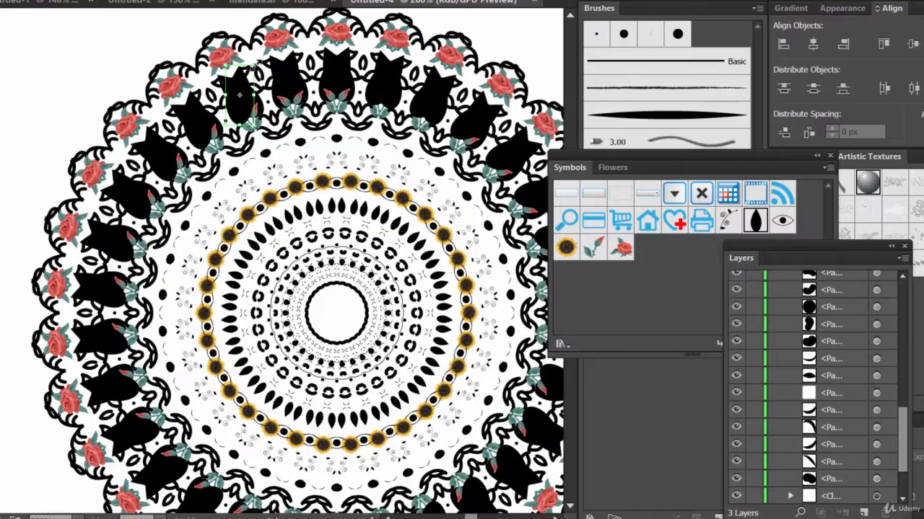
{"action": "left_click_drag", "start_coordinate": [256, 65], "coordinate": [246, 91]}
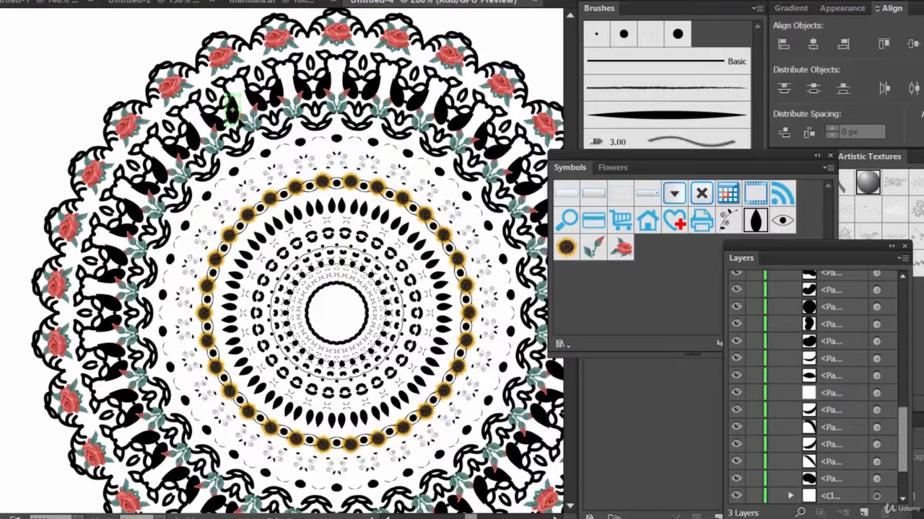
{"action": "left_click_drag", "start_coordinate": [231, 110], "coordinate": [242, 95]}
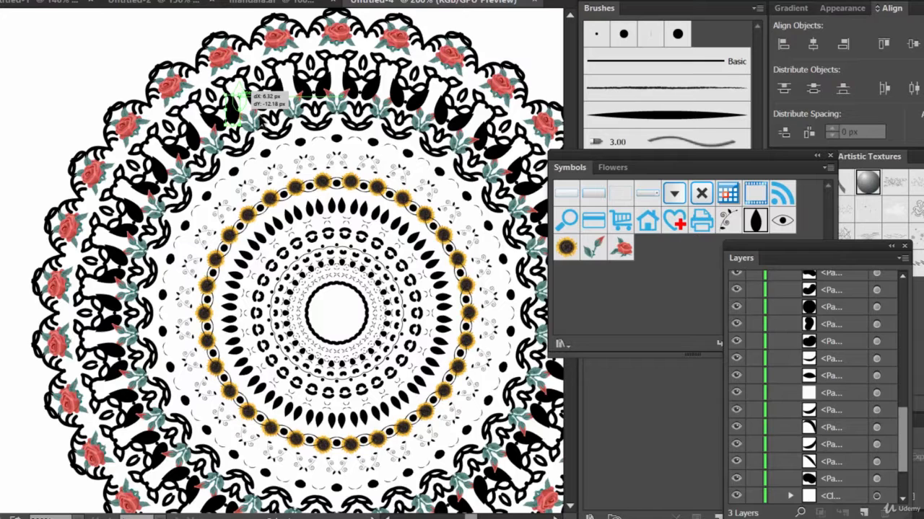
{"action": "left_click_drag", "start_coordinate": [241, 95], "coordinate": [241, 94]}
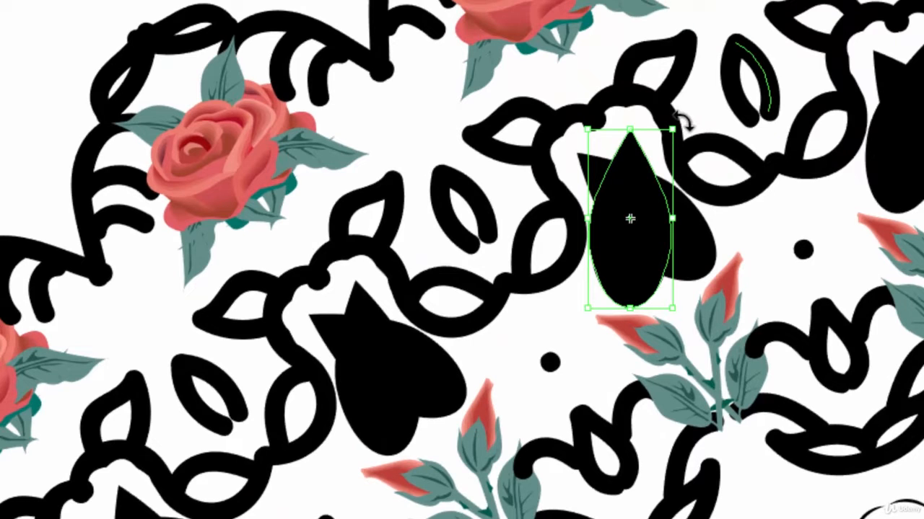
- Rotate the black petal about 22° to follow the ring and scale it down to about 12.8 by 17.3 px
{"action": "left_click_drag", "start_coordinate": [680, 122], "coordinate": [703, 220]}
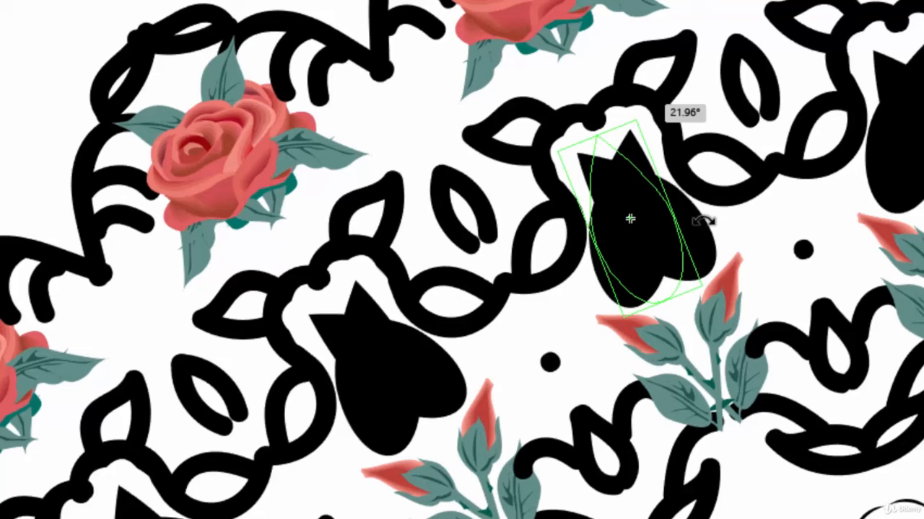
{"action": "left_click_drag", "start_coordinate": [703, 220], "coordinate": [703, 221]}
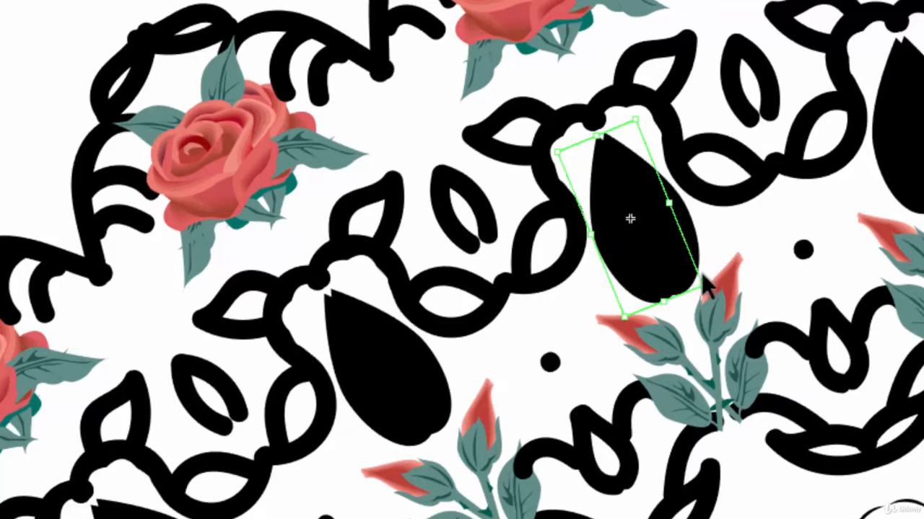
{"action": "left_click_drag", "start_coordinate": [705, 278], "coordinate": [652, 227]}
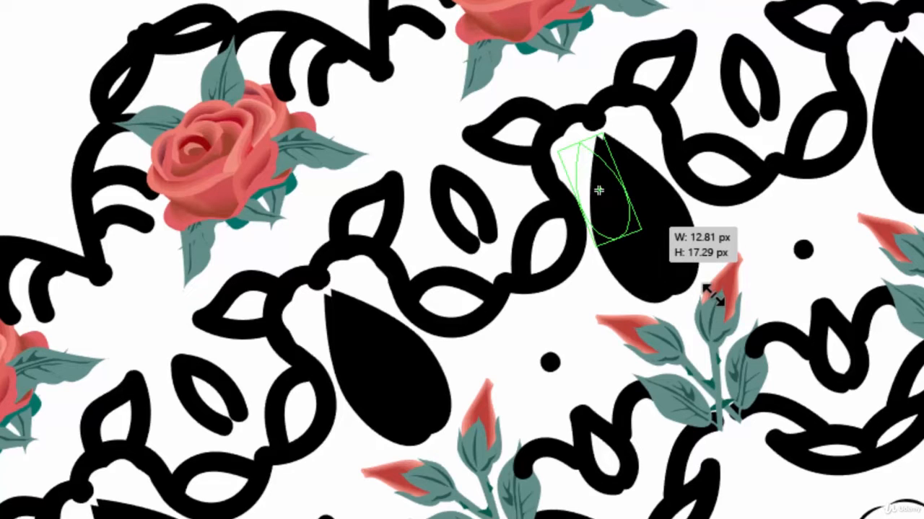
{"action": "left_click_drag", "start_coordinate": [713, 295], "coordinate": [712, 294]}
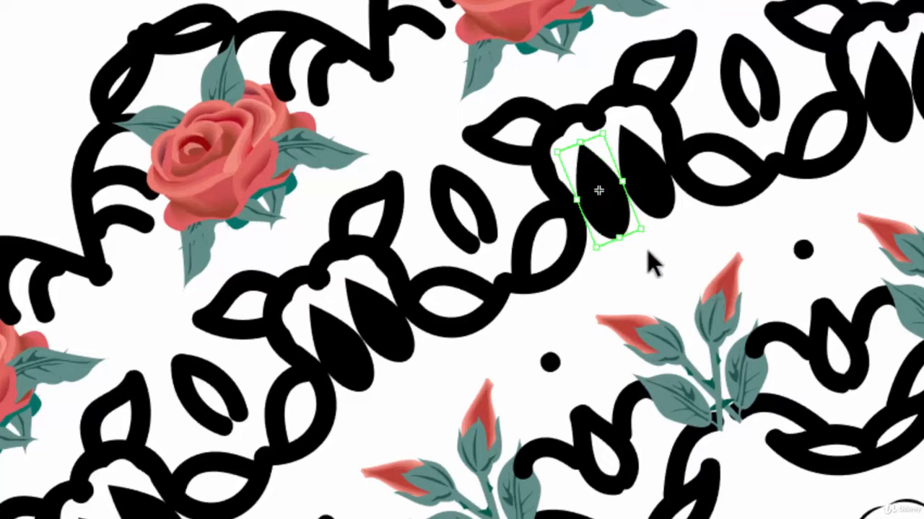
- Move the black petal about 3 px sideways and 7 px down, just below the opening of the lace motif
{"action": "left_click_drag", "start_coordinate": [620, 234], "coordinate": [625, 244]}
{"action": "mouse_move", "coordinate": [625, 247]}
{"action": "left_mouse_down"}
{"action": "mouse_move", "coordinate": [639, 271]}
{"action": "mouse_move", "coordinate": [630, 257]}
{"action": "left_mouse_up"}
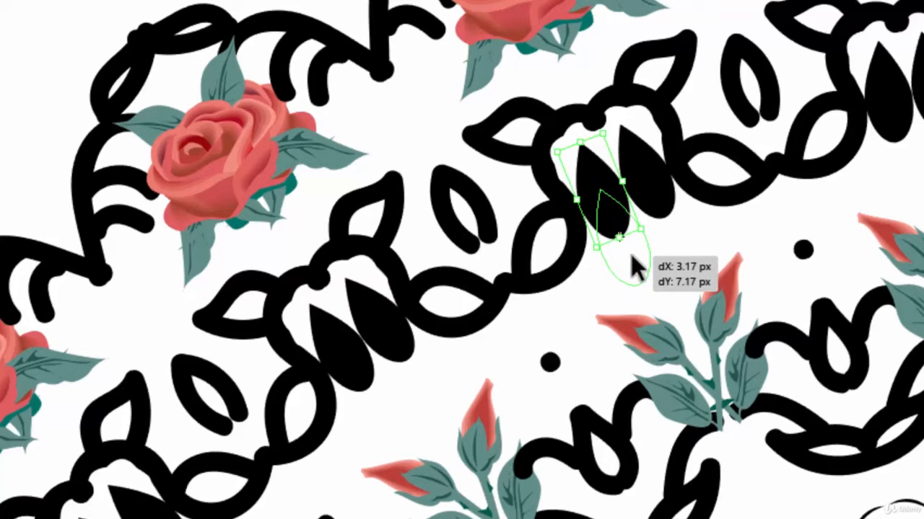
{"action": "left_click_drag", "start_coordinate": [705, 279], "coordinate": [705, 280]}
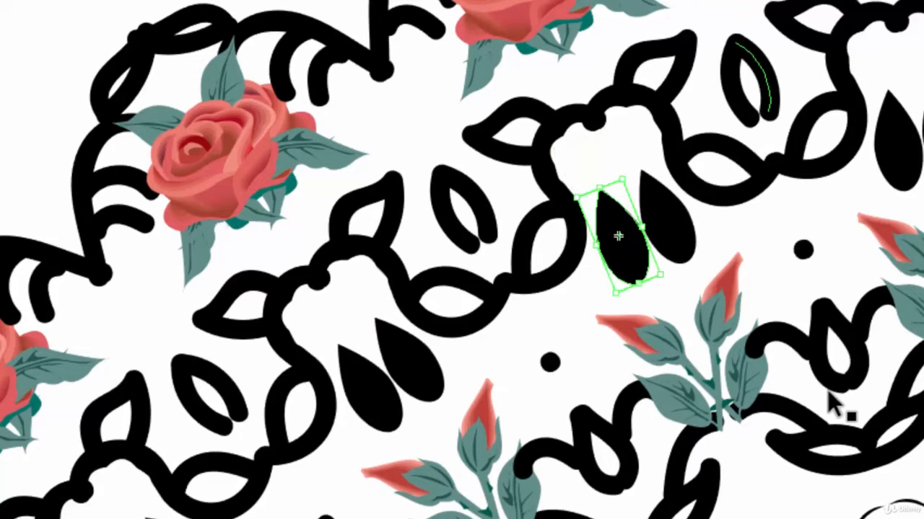
- Review the whole mandala with the roses, rosebuds, sunflowers and paired black petals
{"action": "key", "text": "ctrl+minus"}
{"action": "key", "text": "ctrl+minus"}
{"action": "key", "text": "ctrl+minus"}
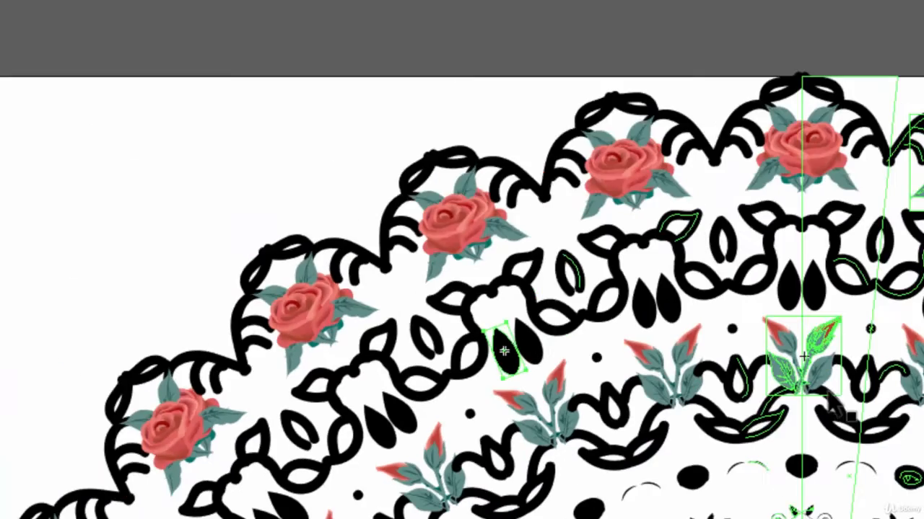
{"action": "key", "text": "ctrl+minus"}
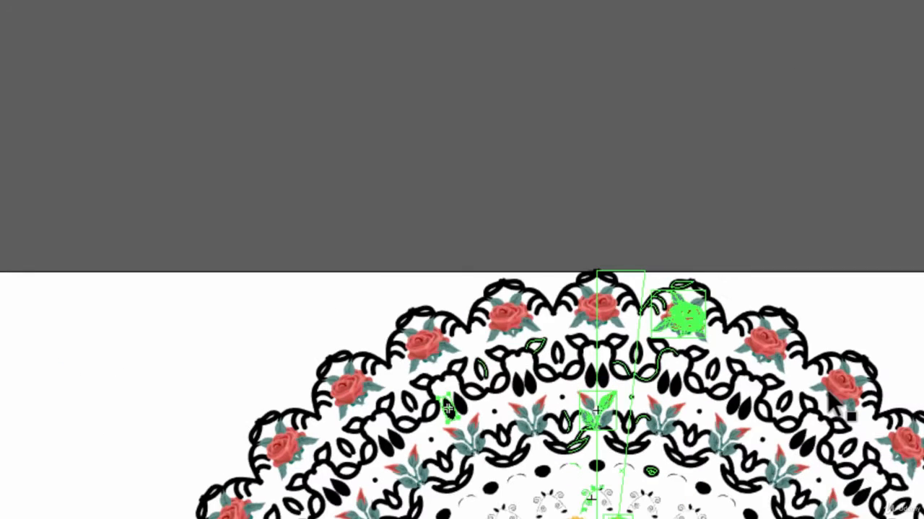
{"action": "left_click_drag", "start_coordinate": [809, 518], "coordinate": [608, 312]}
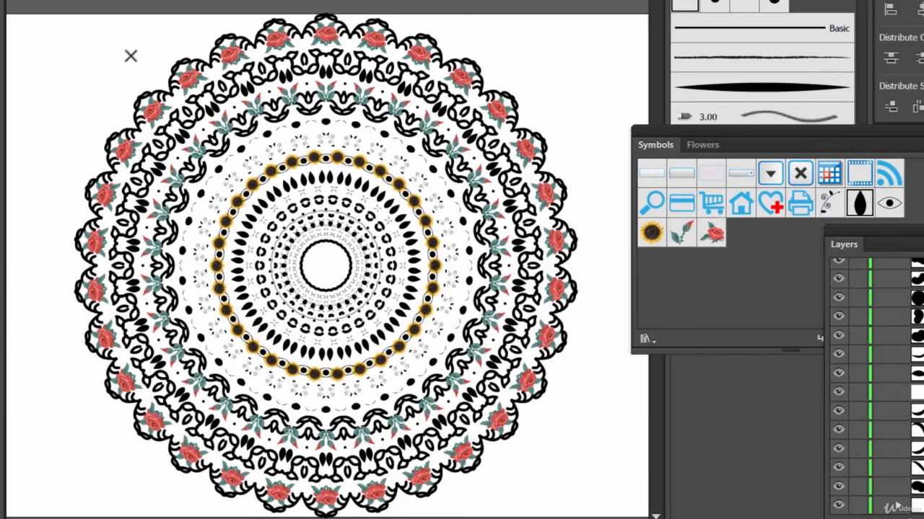
- Paint a small black dot just outside the tip of an outer lace scallop
{"action": "left_click", "coordinate": [175, 59]}
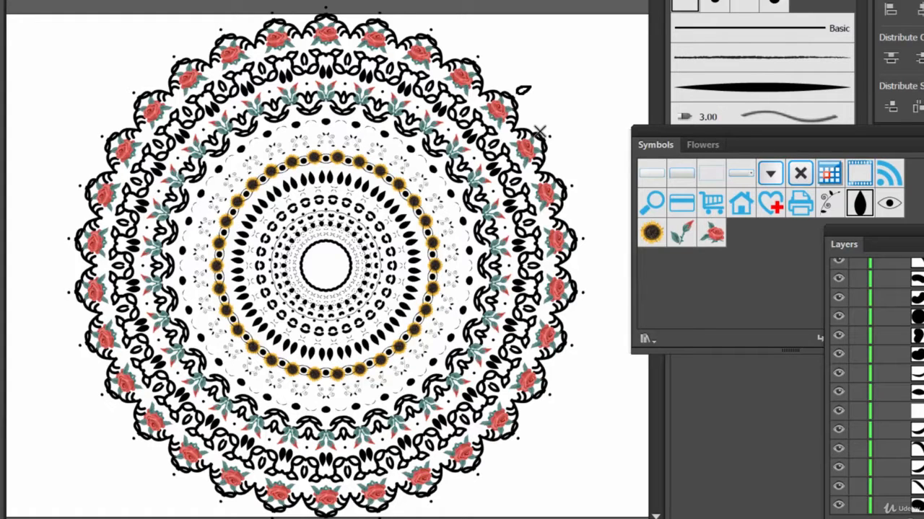
{"action": "key", "text": "alt+Tab"}
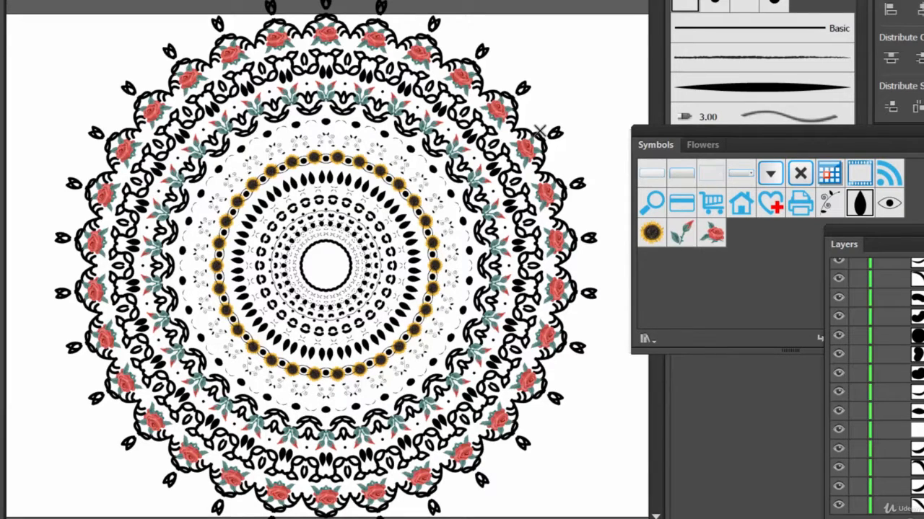
{"action": "key", "text": "Tab"}
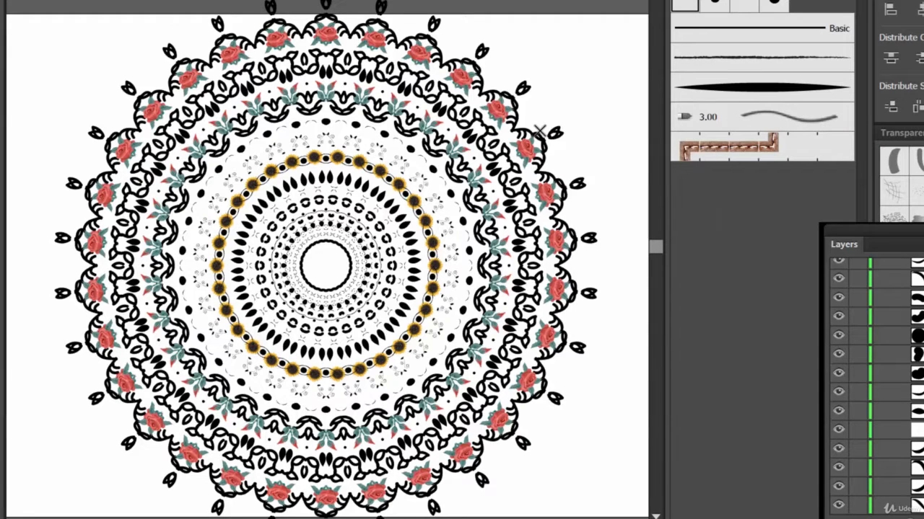
{"action": "key", "text": "shift+ctrl+F11"}
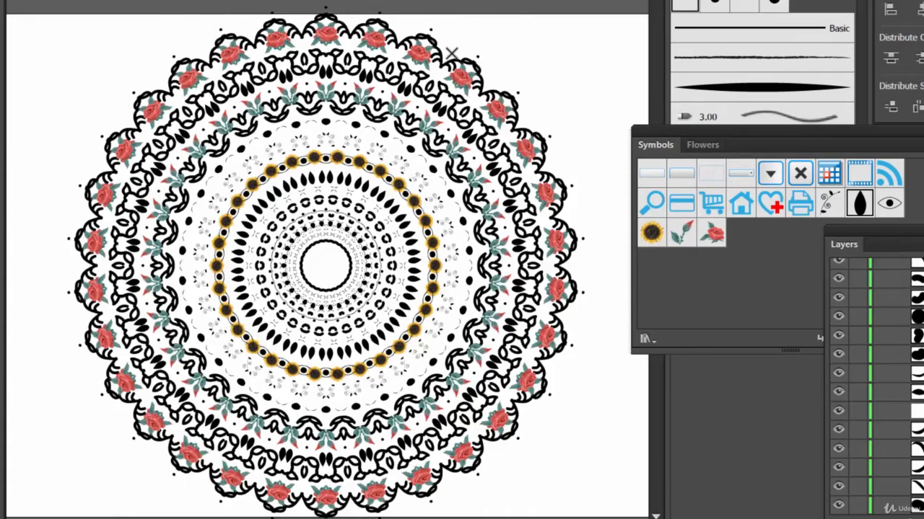
- Draw a bold teardrop-shaped loop with a pointed outer tip in the gap between two outer rose scallops
{"action": "key", "text": "ctrl+plus"}
{"action": "key", "text": "ctrl+plus"}
{"action": "key", "text": "ctrl+plus"}
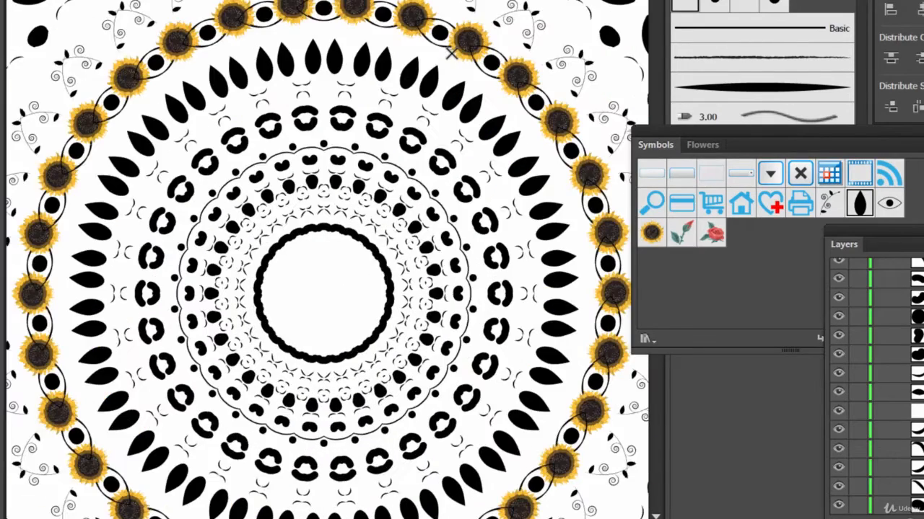
{"action": "key", "text": "ctrl+plus"}
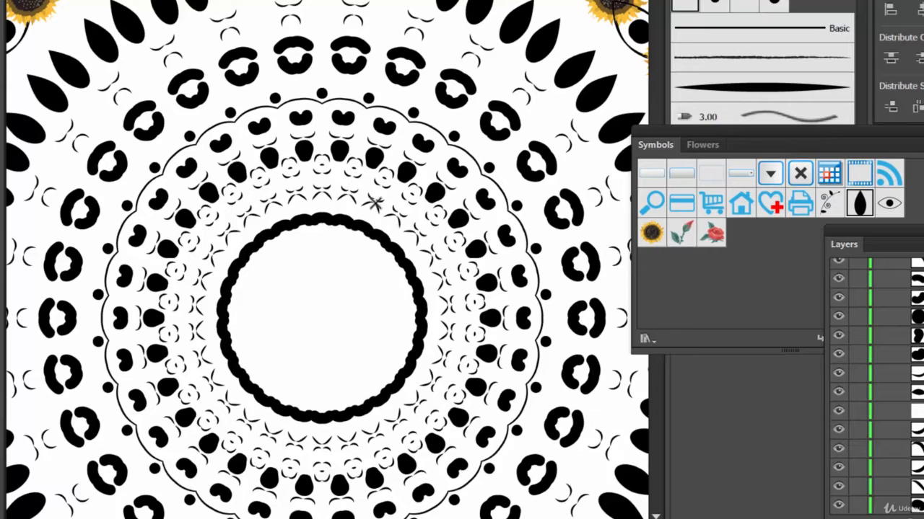
{"action": "left_click_drag", "start_coordinate": [448, 80], "coordinate": [290, 353]}
{"action": "left_click_drag", "start_coordinate": [466, 158], "coordinate": [329, 379]}
{"action": "left_click_drag", "start_coordinate": [428, 128], "coordinate": [360, 306]}
{"action": "left_click_drag", "start_coordinate": [428, 226], "coordinate": [416, 434]}
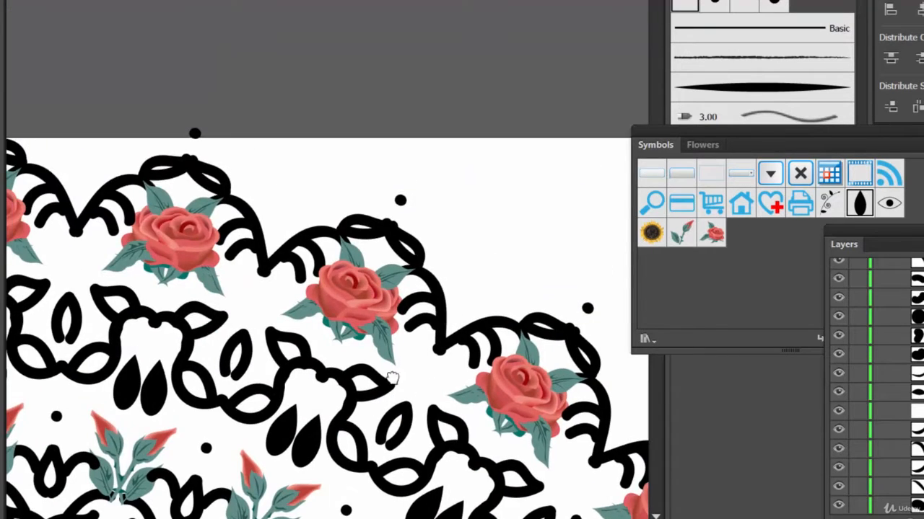
{"action": "left_click_drag", "start_coordinate": [393, 379], "coordinate": [306, 372]}
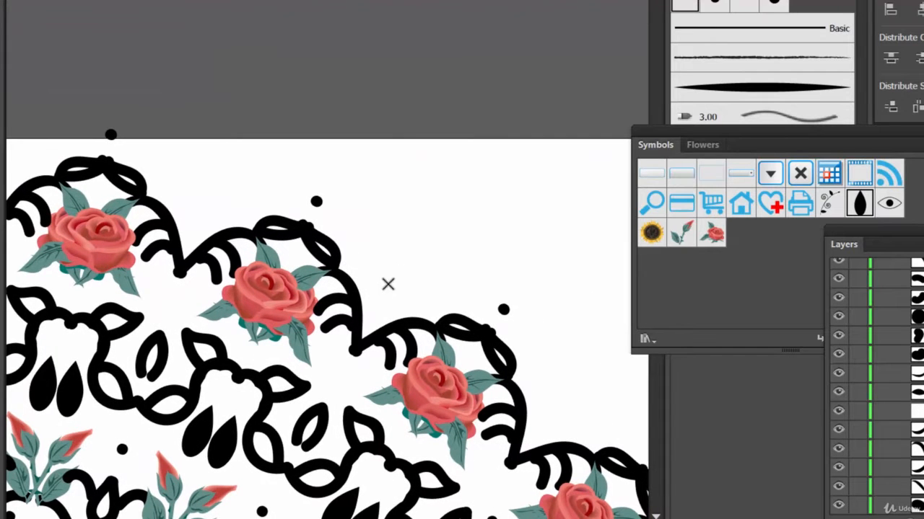
{"action": "mouse_move", "coordinate": [378, 297]}
{"action": "left_mouse_down"}
{"action": "mouse_move", "coordinate": [387, 261]}
{"action": "mouse_move", "coordinate": [417, 252]}
{"action": "mouse_move", "coordinate": [412, 284]}
{"action": "mouse_move", "coordinate": [376, 303]}
{"action": "left_mouse_up"}
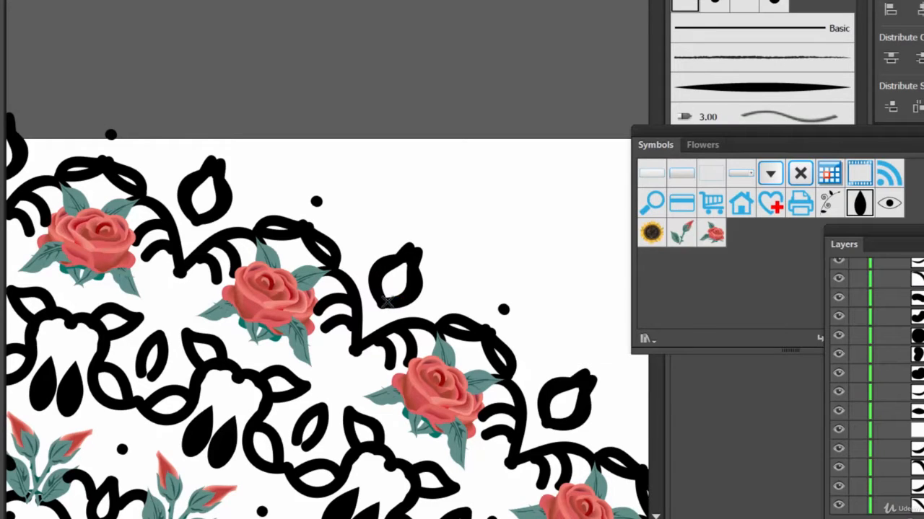
- Draw a small spiral with the Spiral tool beside the tip of an outer teardrop loop
{"action": "scroll", "coordinate": [388, 302], "scroll_direction": "down", "scroll_amount": 3}
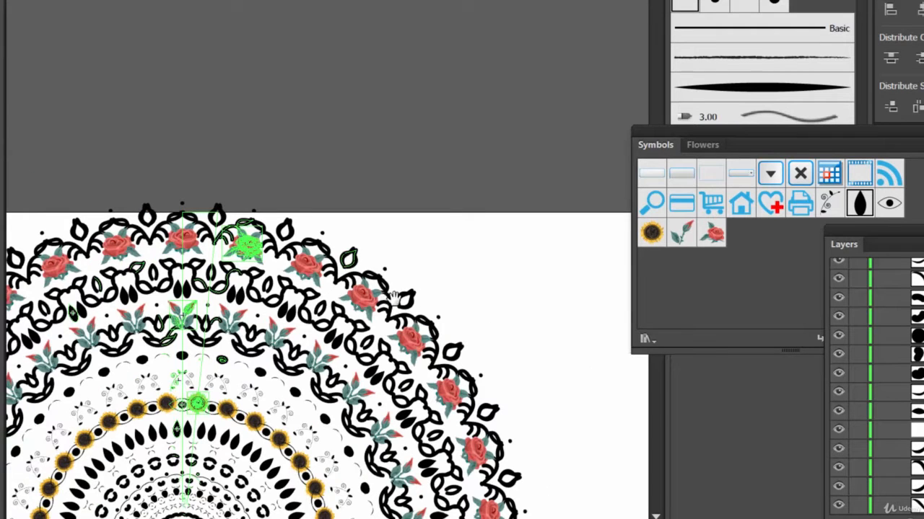
{"action": "left_click_drag", "start_coordinate": [421, 274], "coordinate": [582, 142]}
{"action": "left_click_drag", "start_coordinate": [358, 320], "coordinate": [403, 199]}
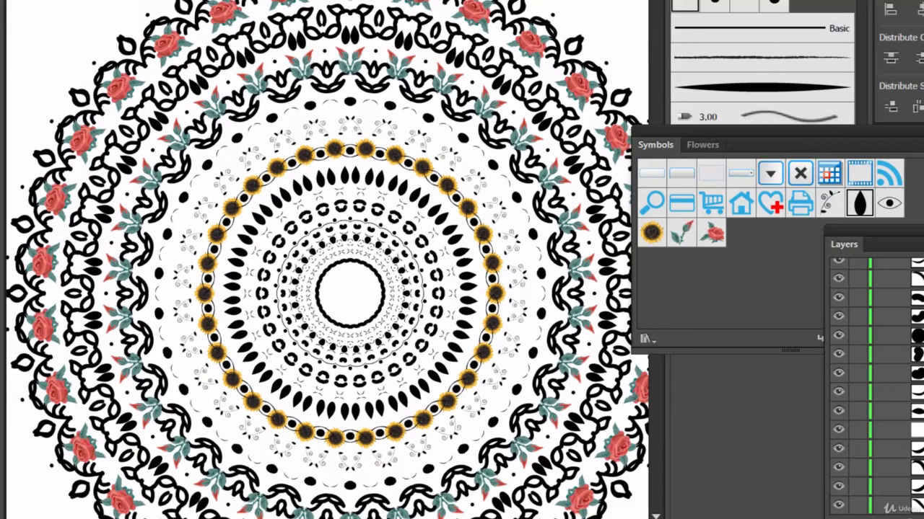
{"action": "left_click", "coordinate": [0, 56]}
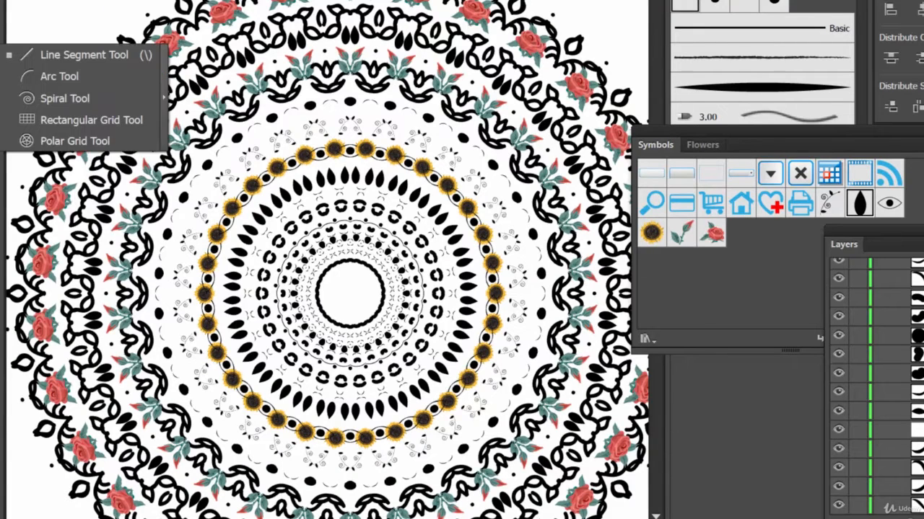
{"action": "left_click", "coordinate": [49, 98]}
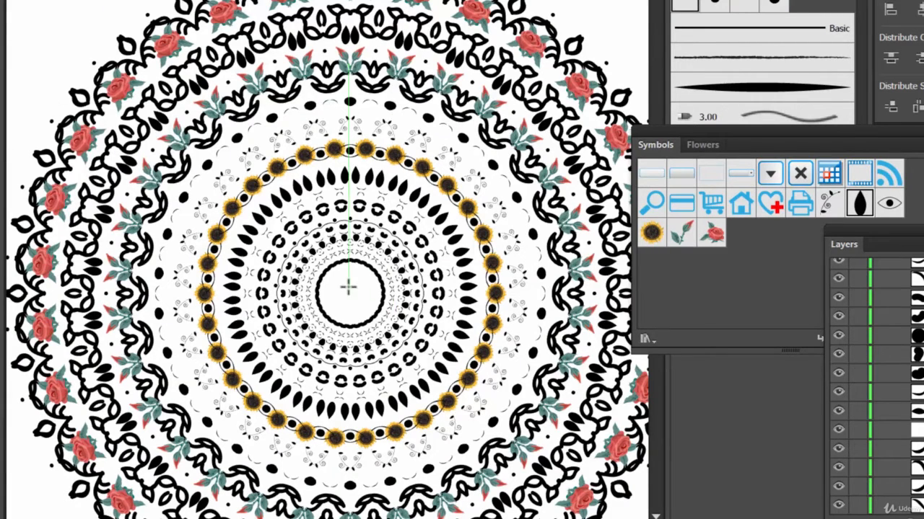
{"action": "left_click_drag", "start_coordinate": [336, 166], "coordinate": [216, 401]}
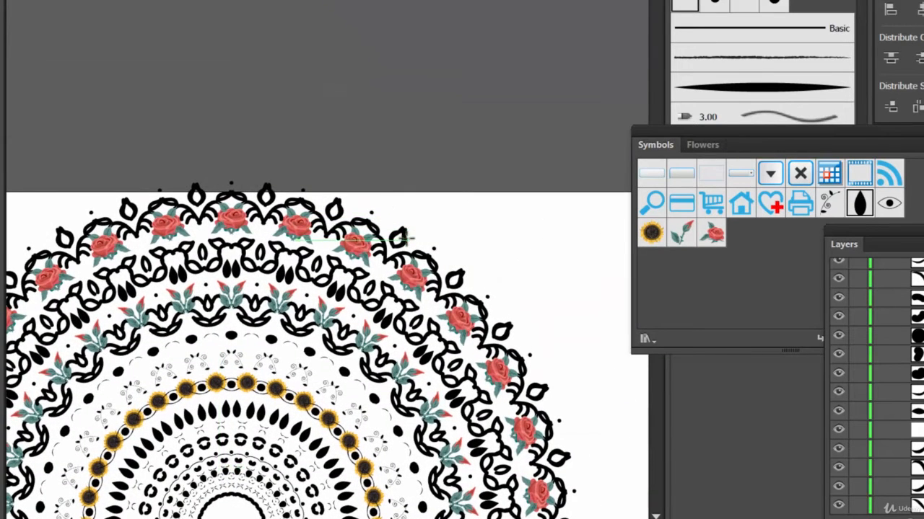
{"action": "mouse_move", "coordinate": [415, 235]}
{"action": "left_mouse_down"}
{"action": "mouse_move", "coordinate": [423, 237]}
{"action": "mouse_move", "coordinate": [406, 245]}
{"action": "mouse_move", "coordinate": [379, 232]}
{"action": "mouse_move", "coordinate": [429, 238]}
{"action": "mouse_move", "coordinate": [406, 227]}
{"action": "left_mouse_up"}
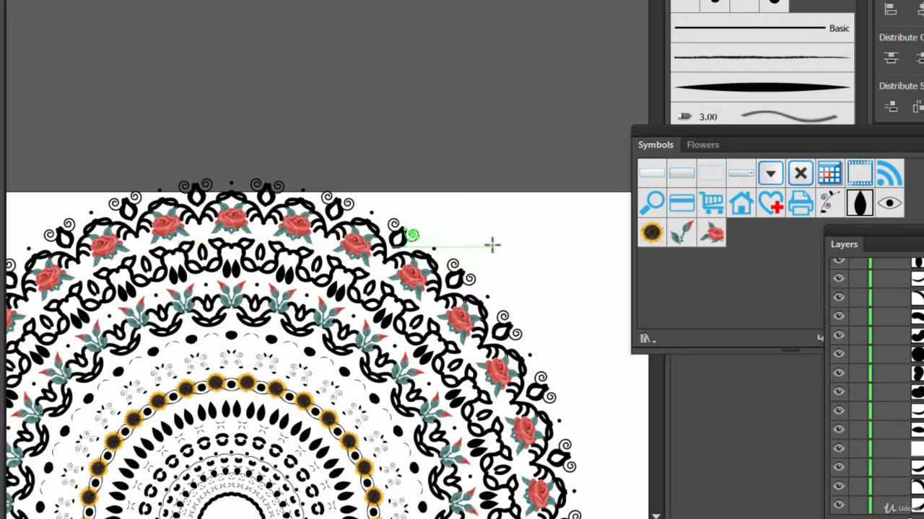
- Set the stroke weight of the new outer spiral to 2 pt
{"action": "key", "text": "v"}
{"action": "key", "text": "ctrl+minus"}
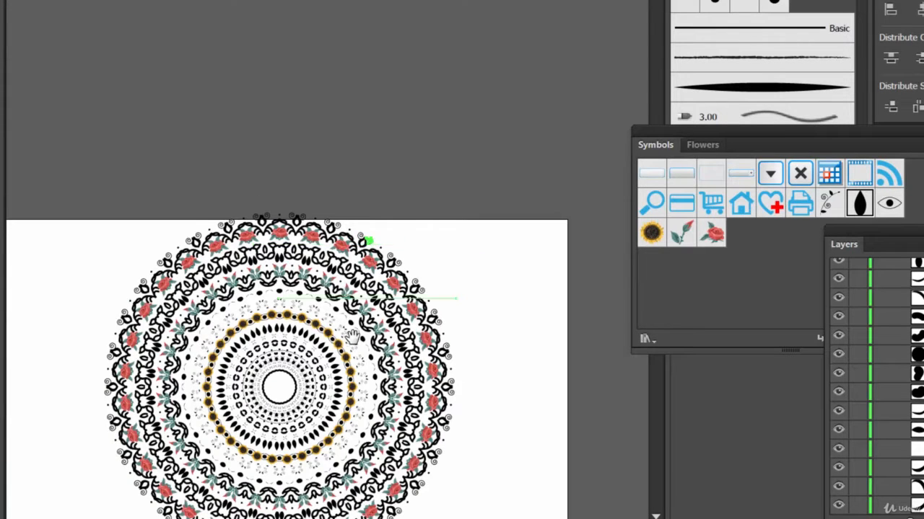
{"action": "left_click_drag", "start_coordinate": [344, 341], "coordinate": [411, 179]}
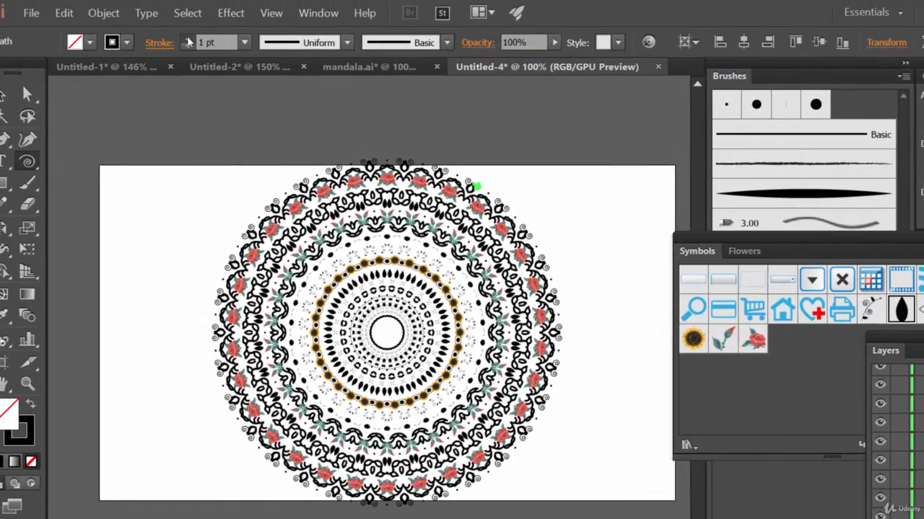
{"action": "left_click", "coordinate": [186, 39]}
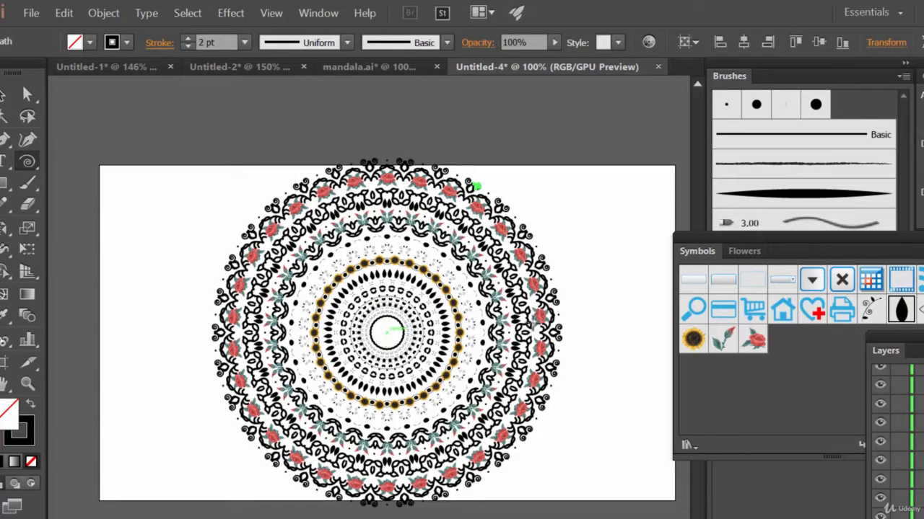
- Place the eye symbol inside the empty circle at the mandala's centre
{"action": "key", "text": "ctrl+plus"}
{"action": "key", "text": "ctrl+plus"}
{"action": "key", "text": "ctrl+plus"}
{"action": "key", "text": "ctrl+plus"}
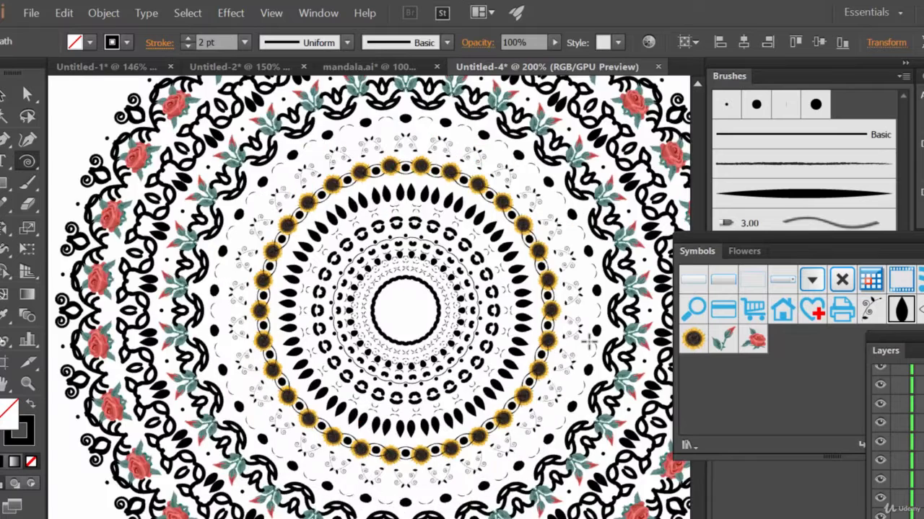
{"action": "key", "text": "ctrl+plus"}
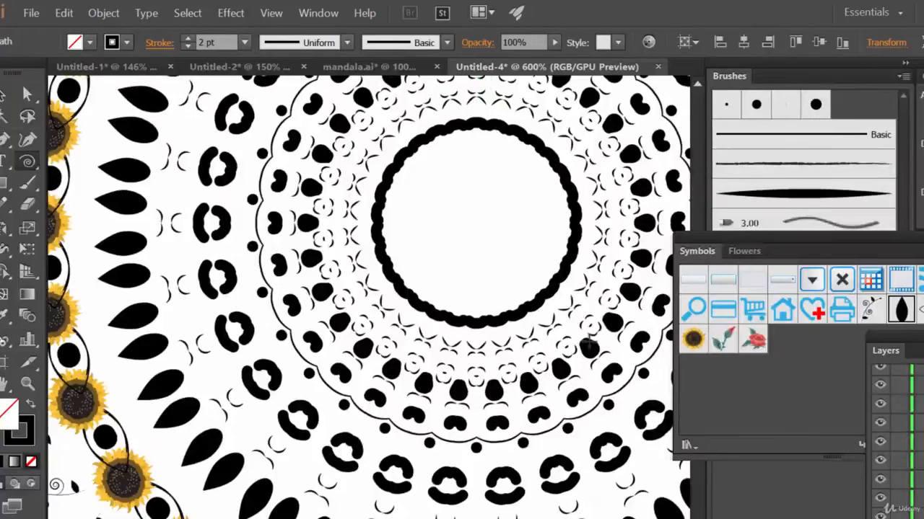
{"action": "left_click_drag", "start_coordinate": [442, 303], "coordinate": [346, 309]}
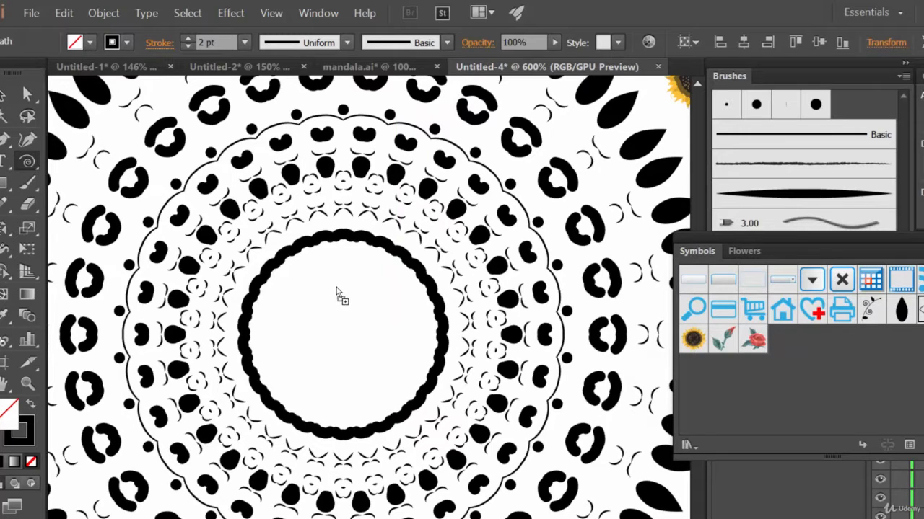
{"action": "key", "text": "l"}
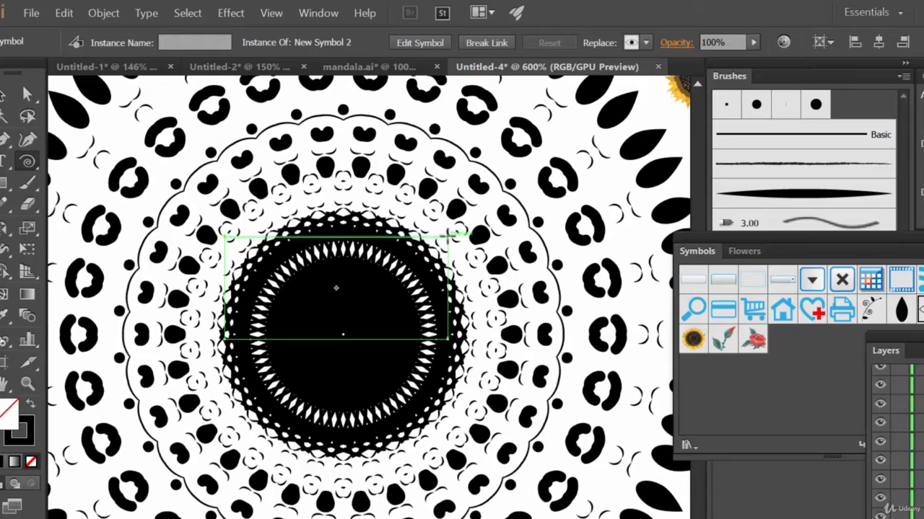
- Scale the eye symbol at the centre down to about 15.9 by 7.4 px
{"action": "key", "text": "v"}
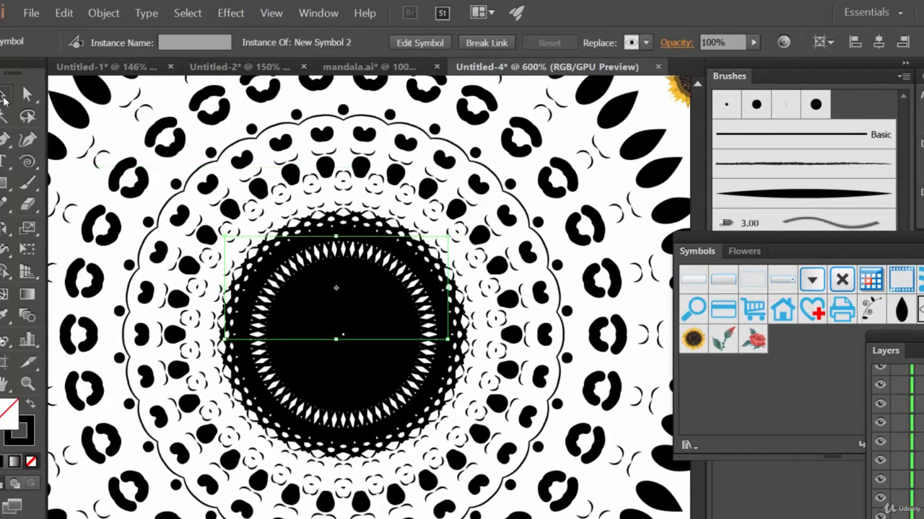
{"action": "left_click_drag", "start_coordinate": [448, 236], "coordinate": [290, 315]}
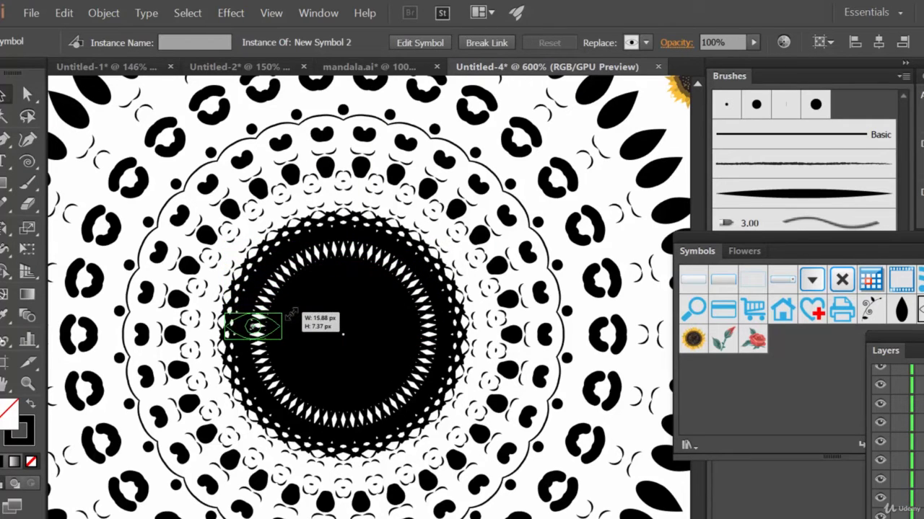